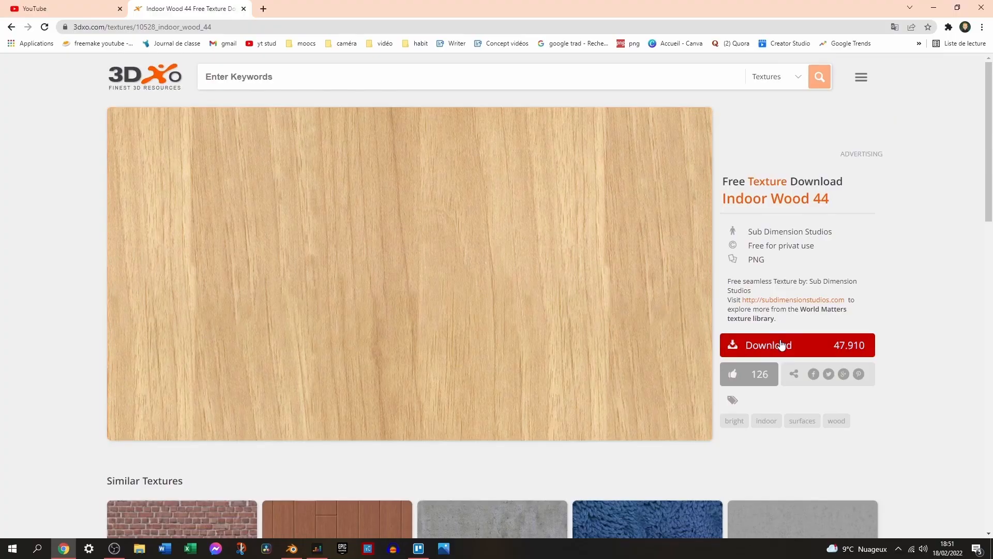
pyautogui.click(781, 345)
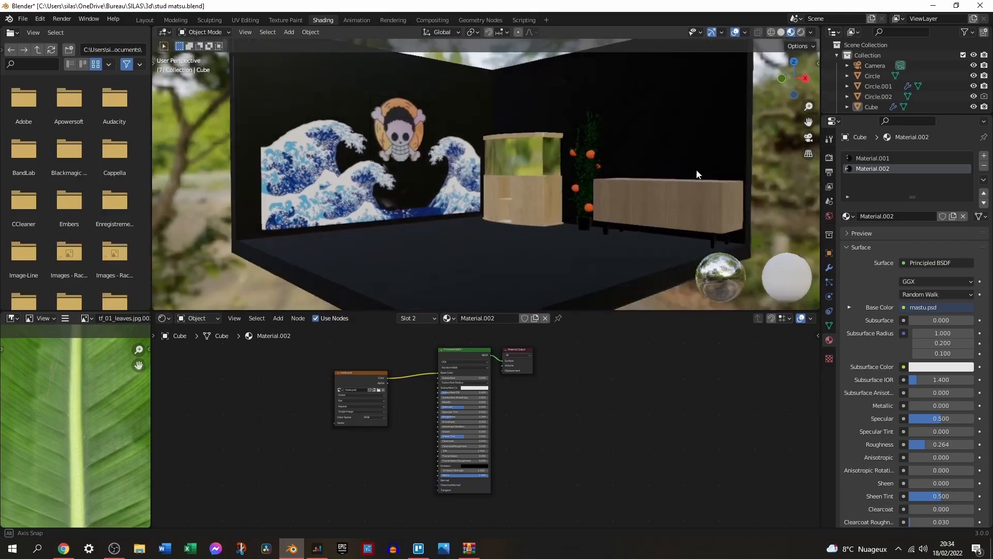
pyautogui.moveTo(696, 173); pyautogui.dragTo(666, 156, button='middle')
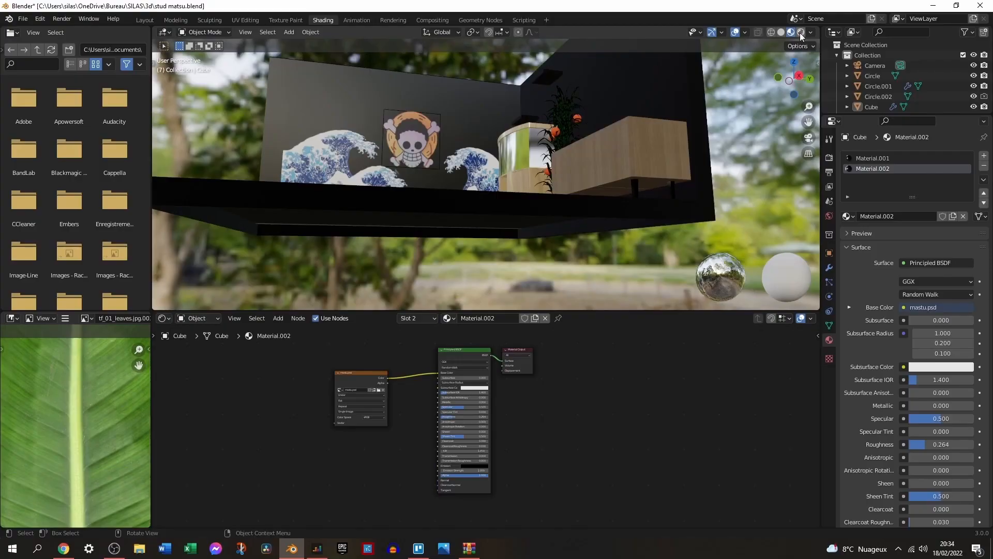
pyautogui.click(801, 32)
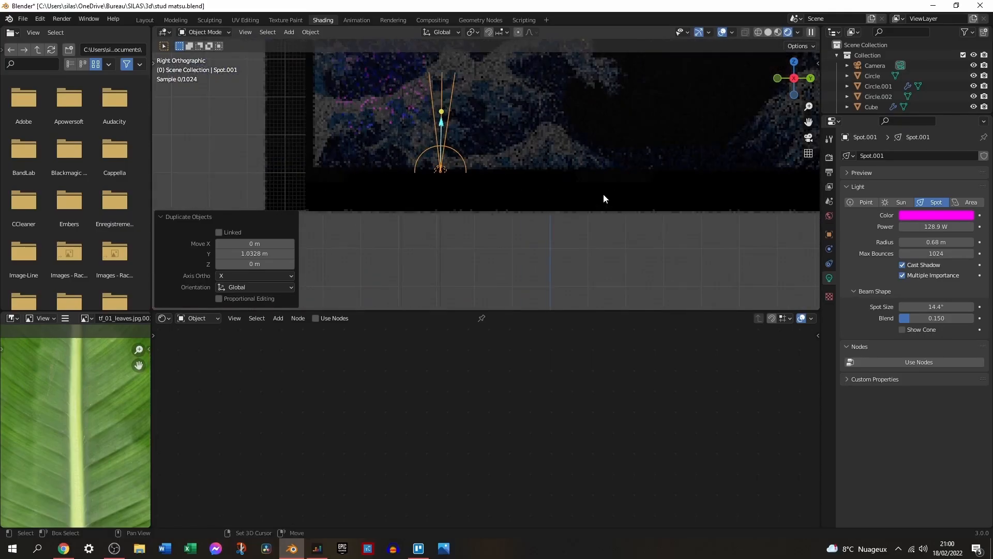
# Duplicate the magenta spotlight along the Y axis at the foot of the wave wall, placing one copy 1.9811 m away.
pyautogui.keyDown('shift'); pyautogui.moveTo(715, 217); pyautogui.dragTo(695, 277, button='middle'); pyautogui.keyUp('shift')
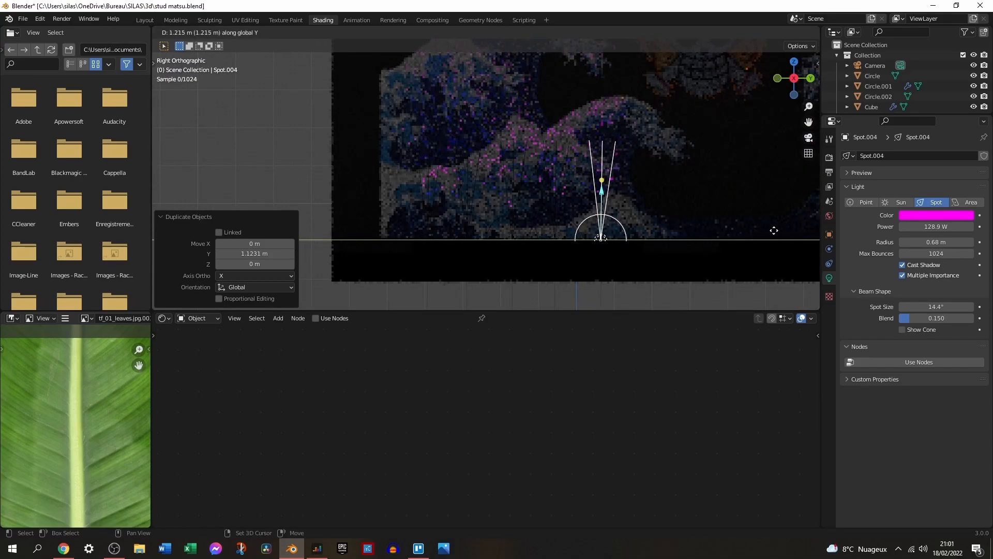
pyautogui.click(257, 232)
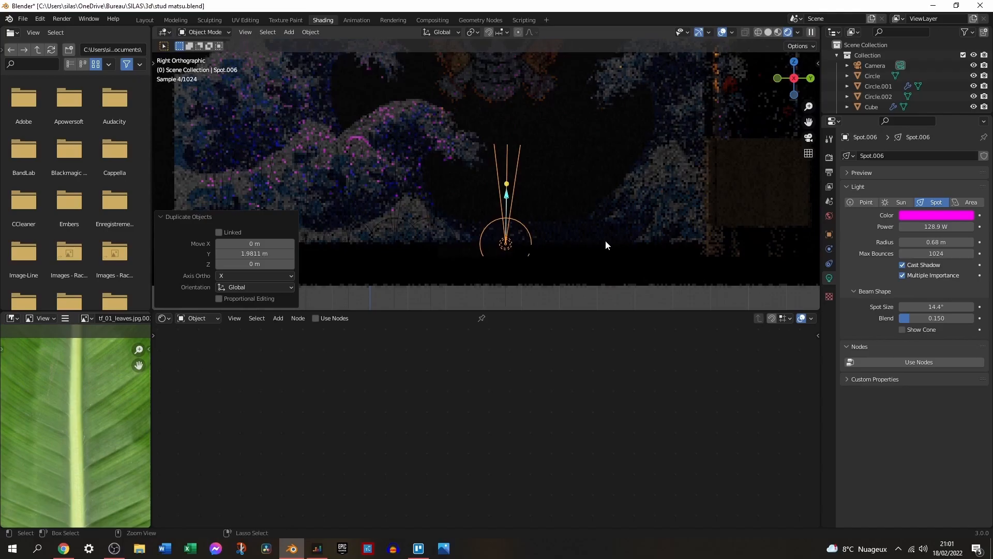
pyautogui.hotkey('ctrl', 'z')
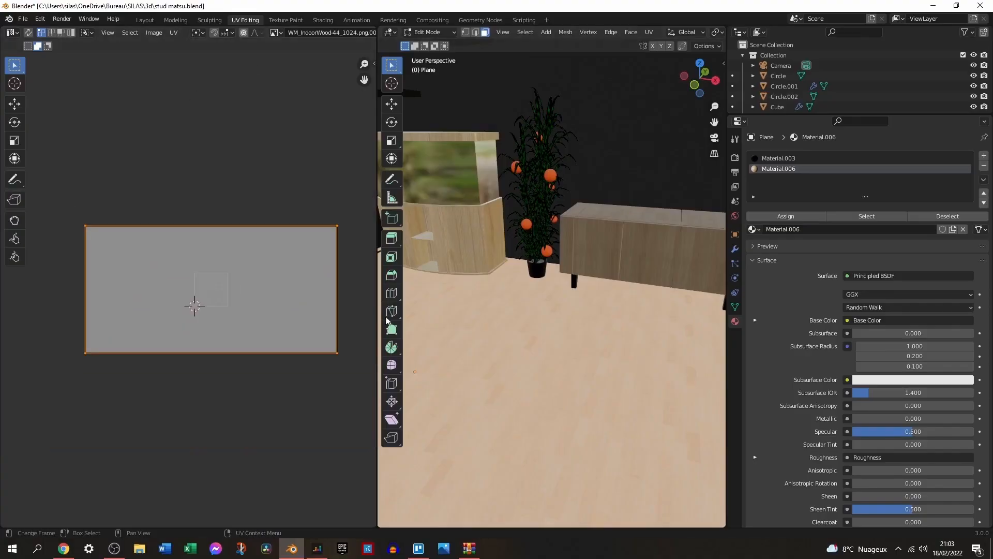
pyautogui.scroll(5, 239, 288)
pyautogui.scroll(-6, 484, 321)
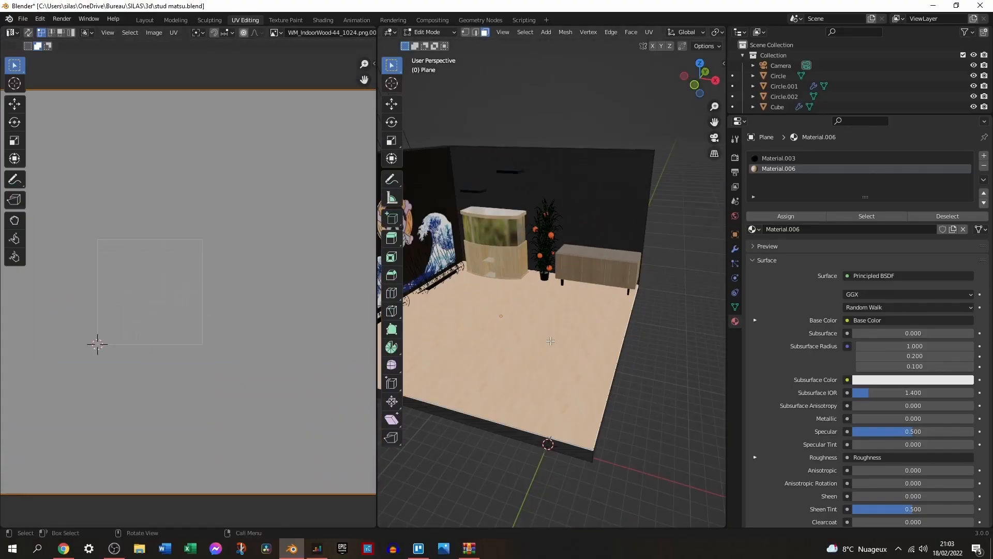
# Scale down the floor face's UV island and rotate it 90 degrees.
pyautogui.press('s')
pyautogui.click(481, 397)
pyautogui.hotkey('ctrl', 'z')
pyautogui.press('s')
pyautogui.click(219, 308)
pyautogui.write('r90')
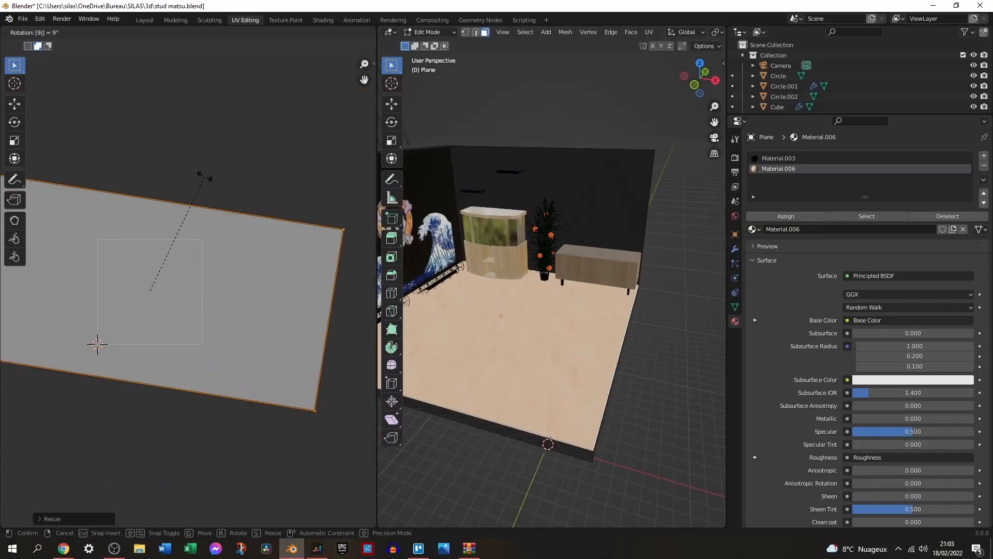
pyautogui.press('Return')
# View the scene through the camera and add a Bevel modifier to Cube.002.
pyautogui.moveTo(698, 334); pyautogui.dragTo(645, 334, button='middle')
pyautogui.press('KP_0')
pyautogui.press('s')
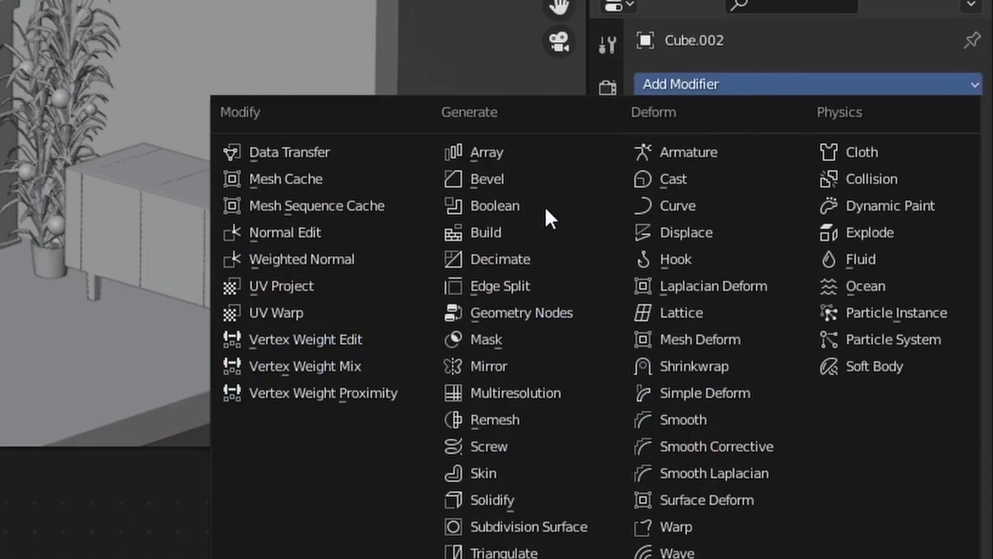
pyautogui.click(496, 176)
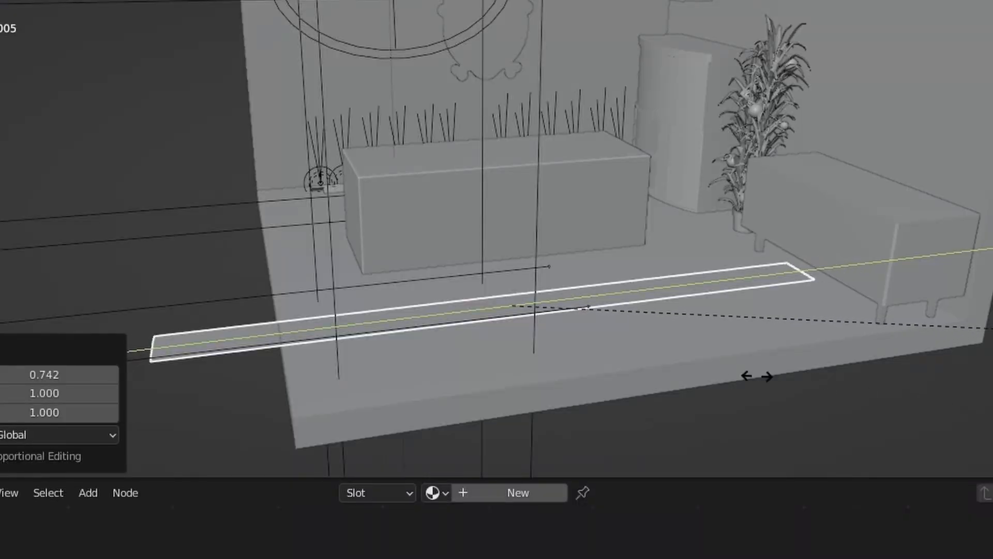
# Position the long thin plane on the floor and move the copied fruit plant 7.8646 m in X and -15.686 m in Y.
pyautogui.press('g')
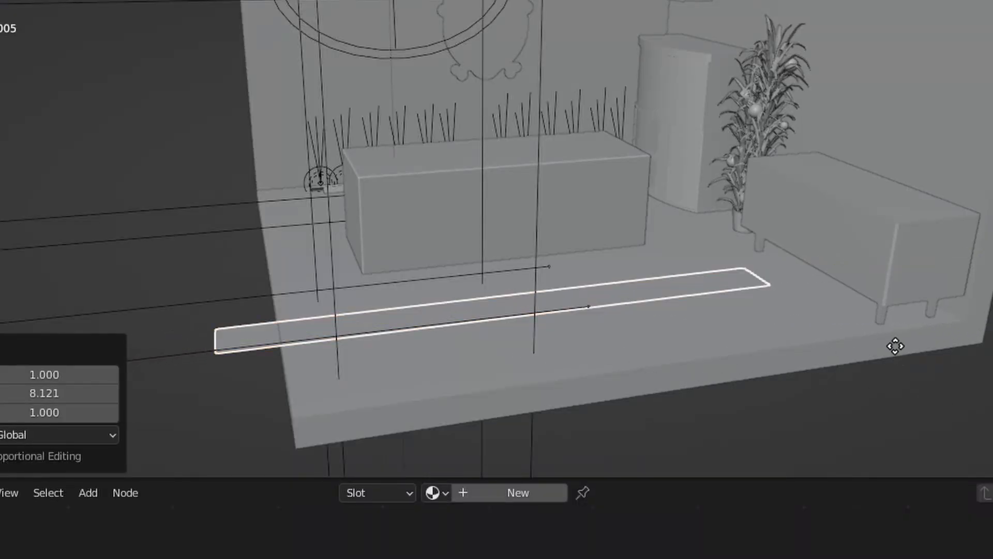
pyautogui.hotkey('shift', 'z')
pyautogui.click(448, 214)
pyautogui.scroll(5, 485, 240)
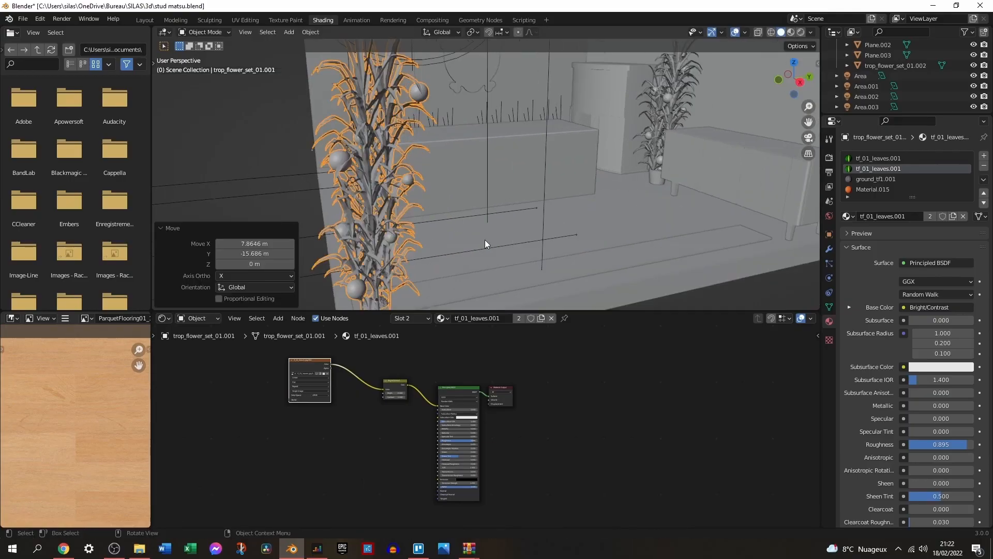
pyautogui.keyDown('shift'); pyautogui.moveTo(485, 240); pyautogui.dragTo(544, 207, button='middle'); pyautogui.keyUp('shift')
pyautogui.scroll(2, 550, 206)
pyautogui.scroll(-2, 544, 206)
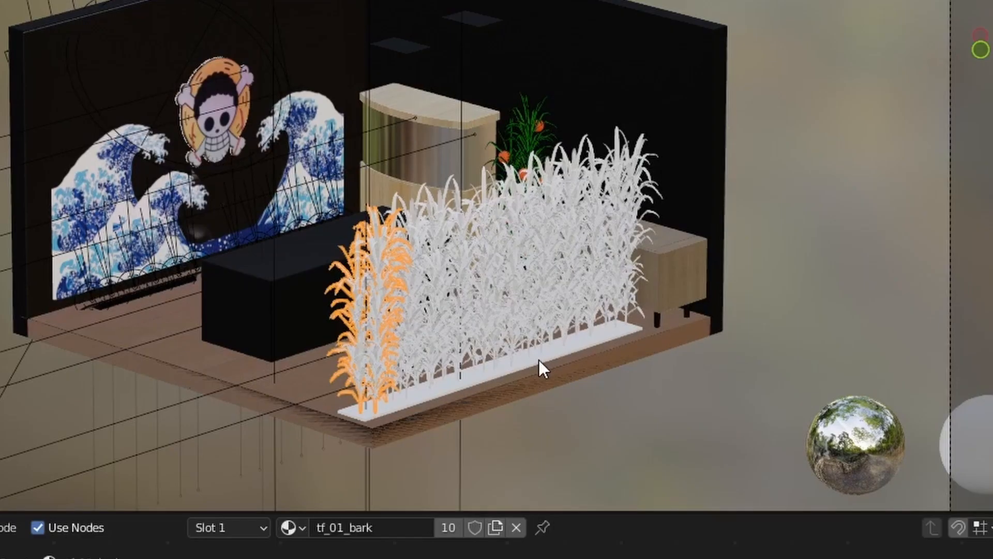
pyautogui.scroll(3, 539, 360)
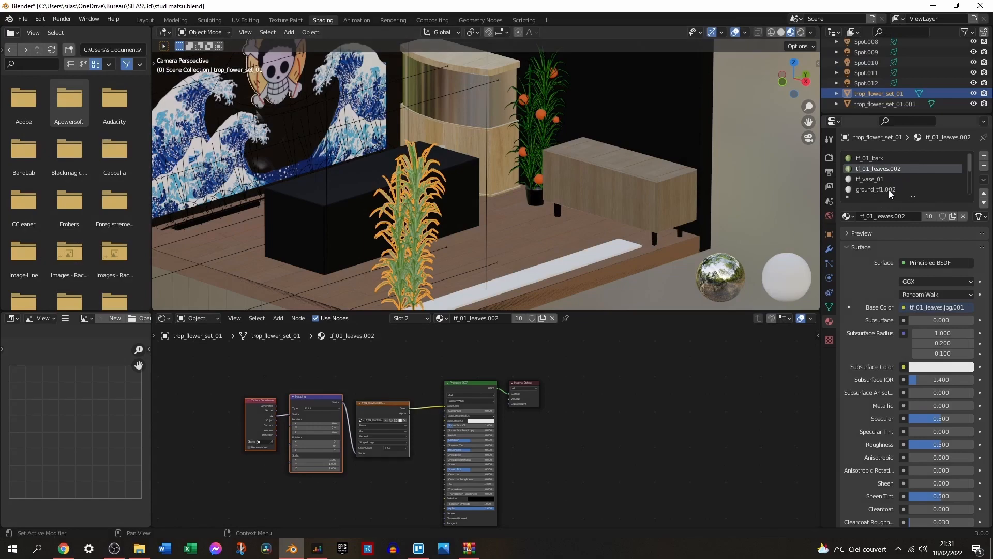
# Examine the sneakers on the wall shelf and browse the free shoe models on CGTrader.
pyautogui.scroll(-4, 598, 228)
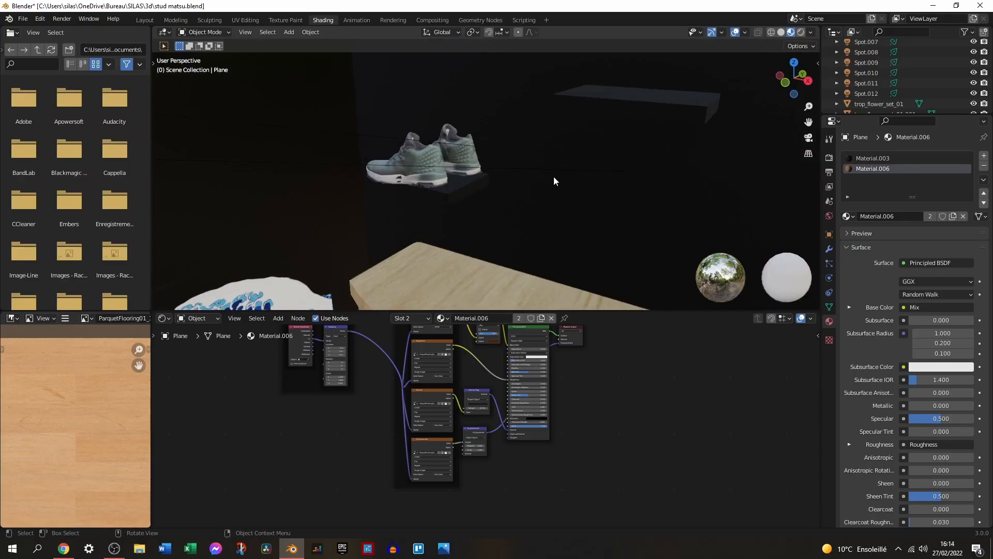
pyautogui.scroll(5, 556, 177)
pyautogui.scroll(-6, 556, 176)
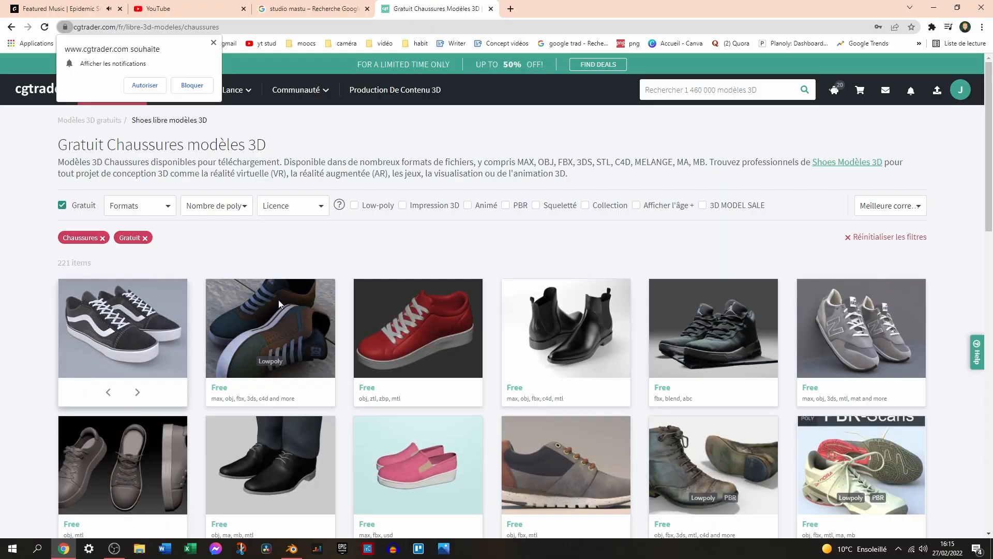
pyautogui.scroll(-4, 621, 268)
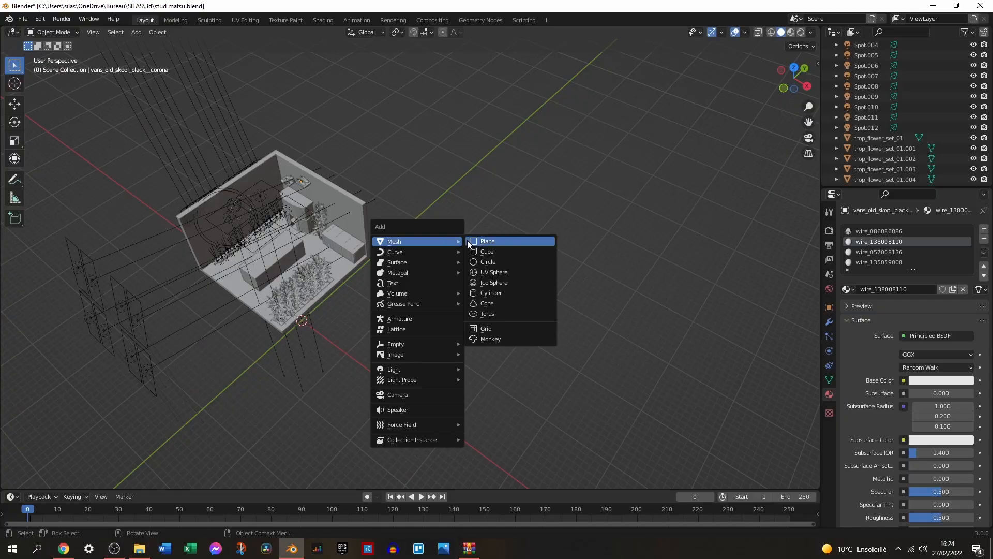
# Scale the central faces on the curved panel by 0.652 and extrude them.
pyautogui.click(470, 240)
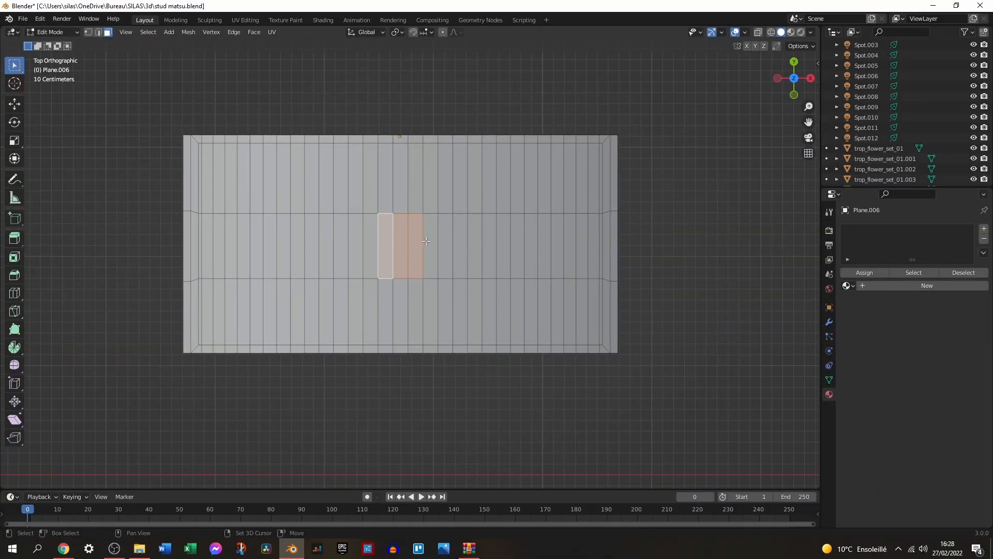
pyautogui.moveTo(486, 277); pyautogui.dragTo(486, 195, button='middle')
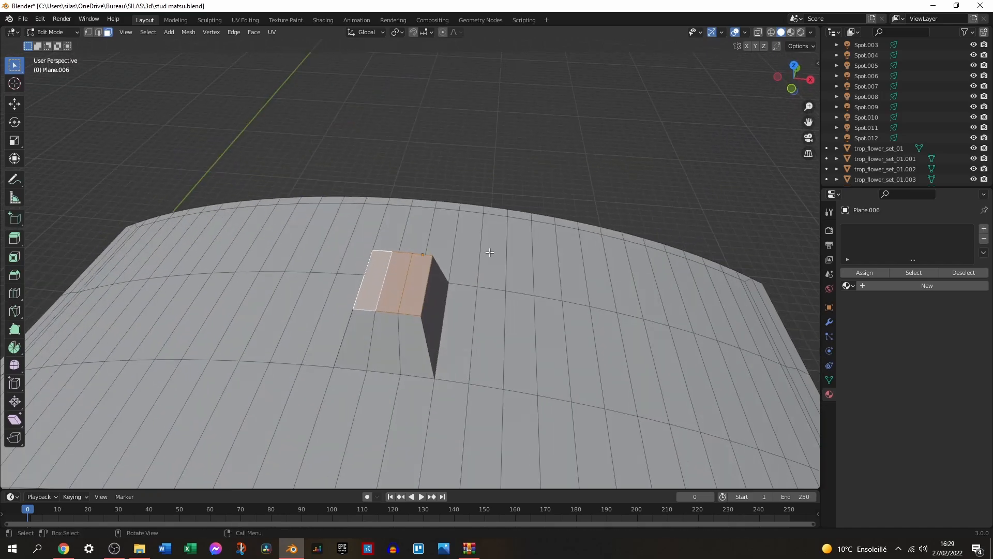
pyautogui.press('e')
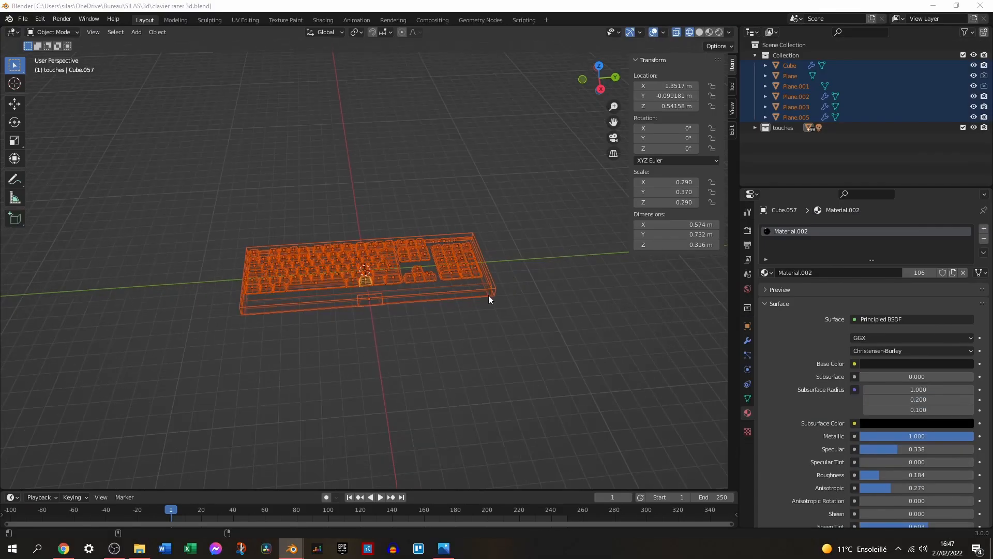
# Examine the keyboard model in clavier razer 3d.blend with rendered shading.
pyautogui.scroll(6, 488, 299)
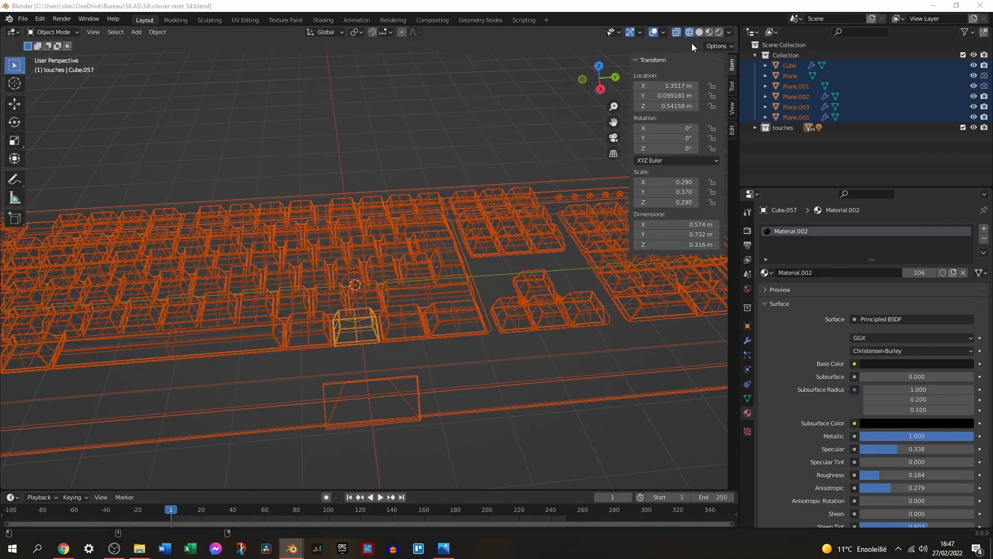
pyautogui.click(717, 33)
pyautogui.moveTo(527, 272); pyautogui.dragTo(641, 279, button='middle')
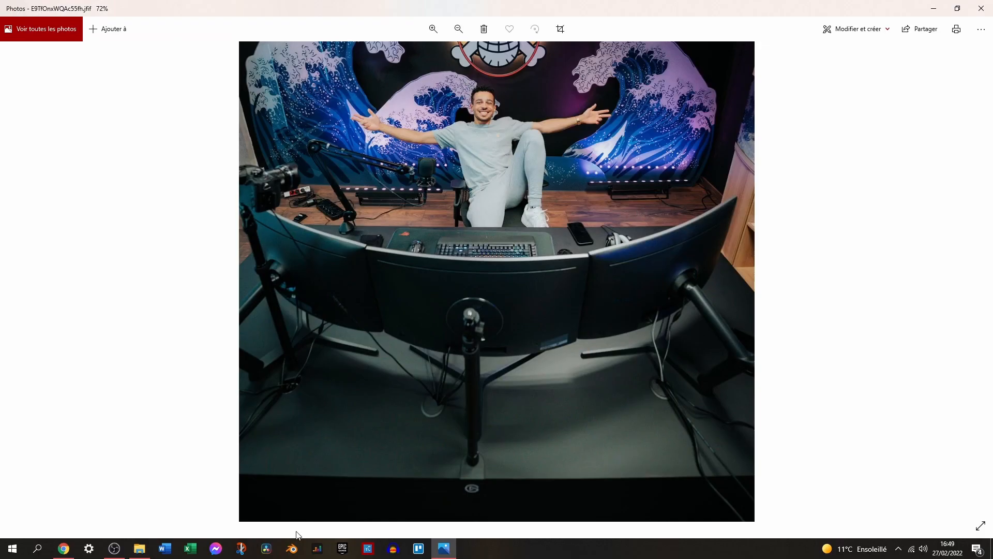
pyautogui.click(292, 548)
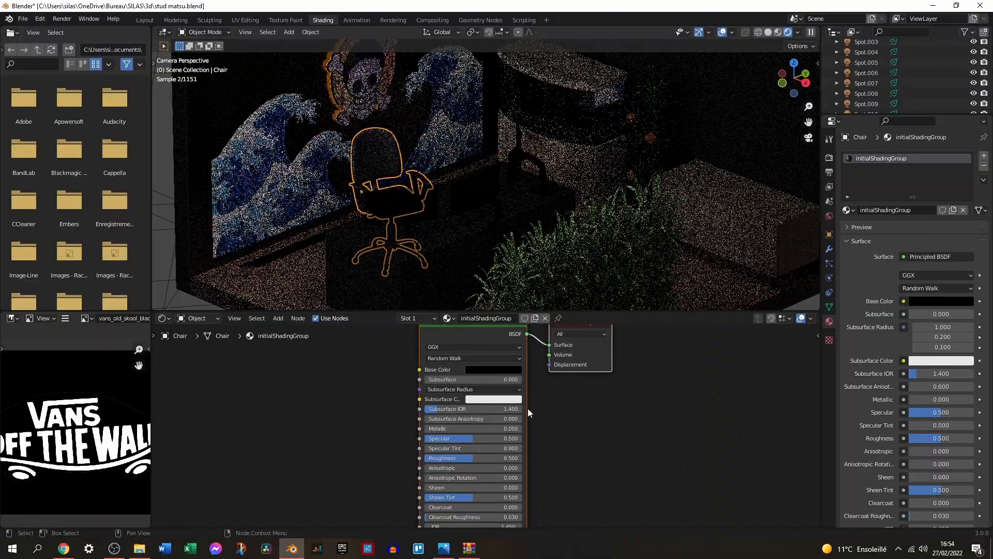
pyautogui.moveTo(654, 388); pyautogui.dragTo(655, 381, button='middle')
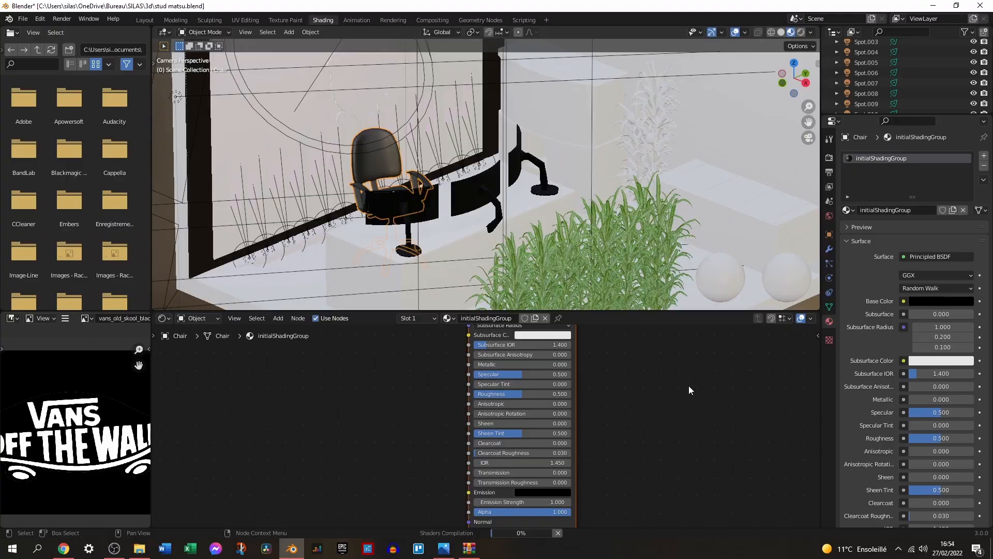
pyautogui.moveTo(660, 389); pyautogui.dragTo(702, 334, button='middle')
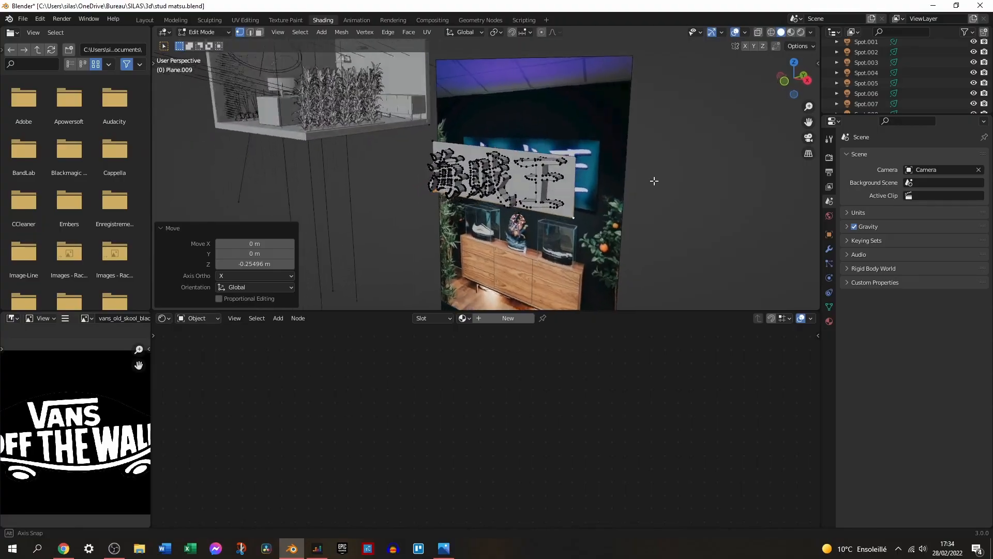
# Extrude the rectangular wall panel 0.71272 m along its normal and give its material a purple emission colour with hue 0.740.
pyautogui.moveTo(654, 180); pyautogui.dragTo(539, 222, button='middle')
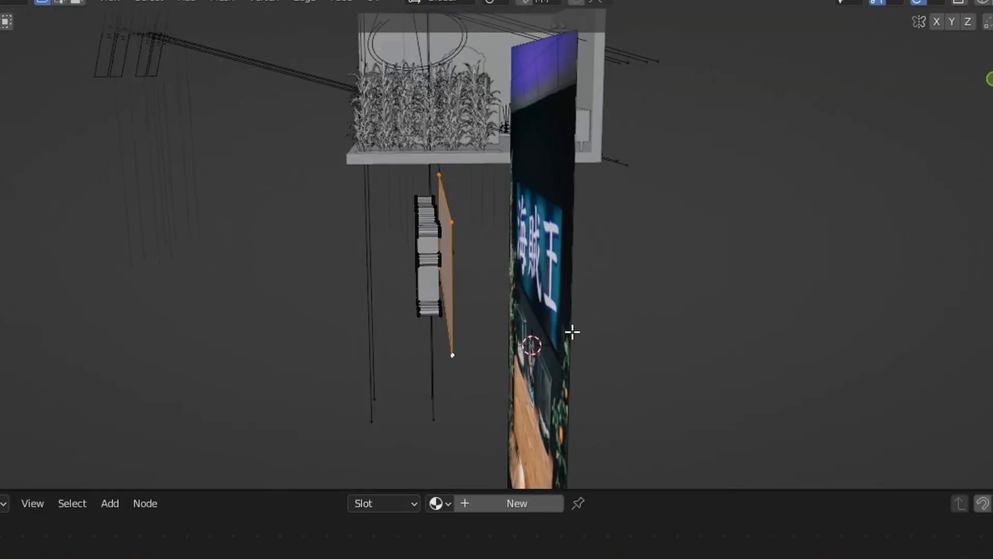
pyautogui.click(557, 330)
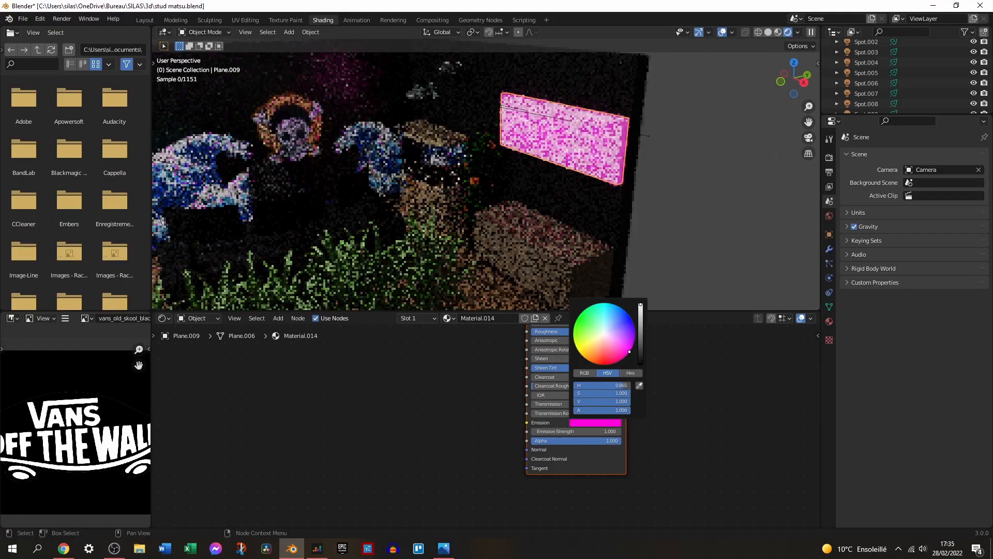
pyautogui.moveTo(629, 352); pyautogui.dragTo(636, 335)
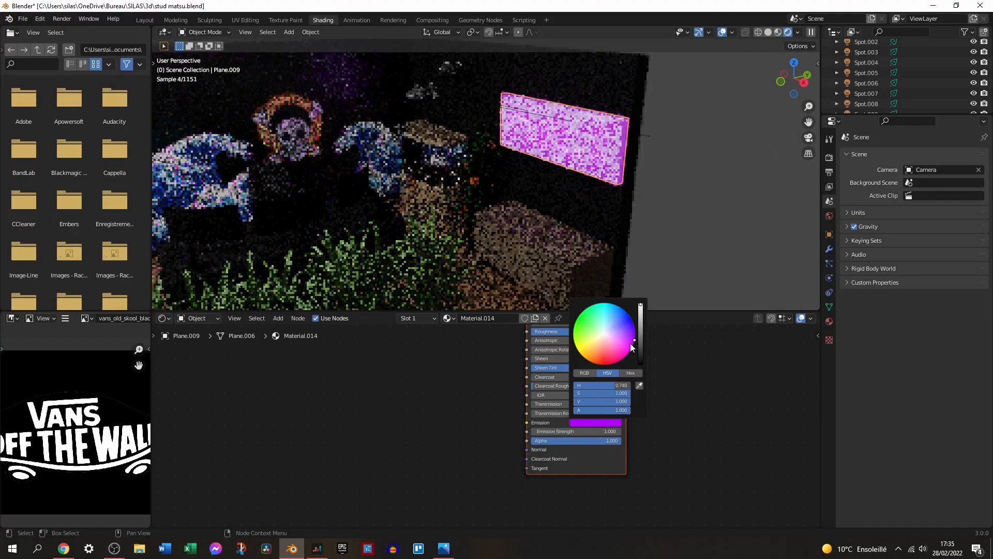